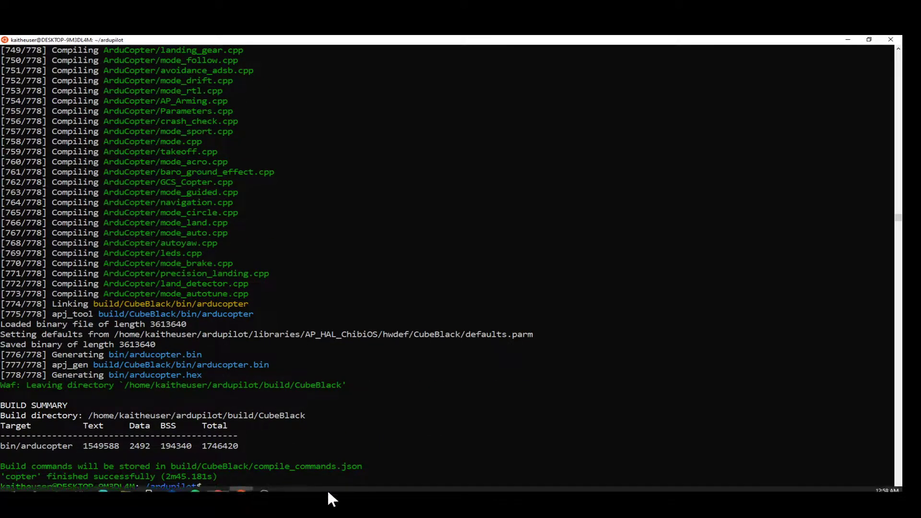
Switch to File Explorer and open the personal user profile folder inside Users on the BOOTCAMP (C:) drive.
{"action": "mouse_move", "coordinate": [225, 486]}
{"action": "left_click", "coordinate": [126, 484]}
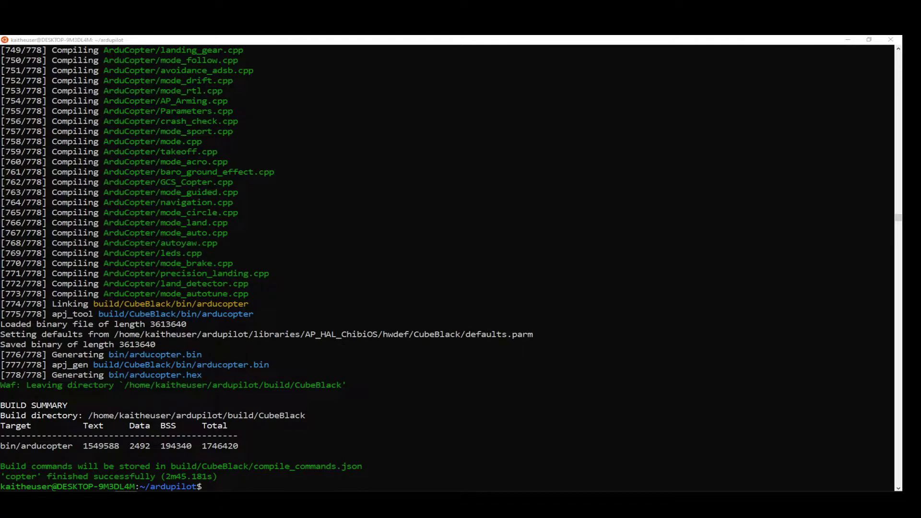
{"action": "key", "text": "super+e"}
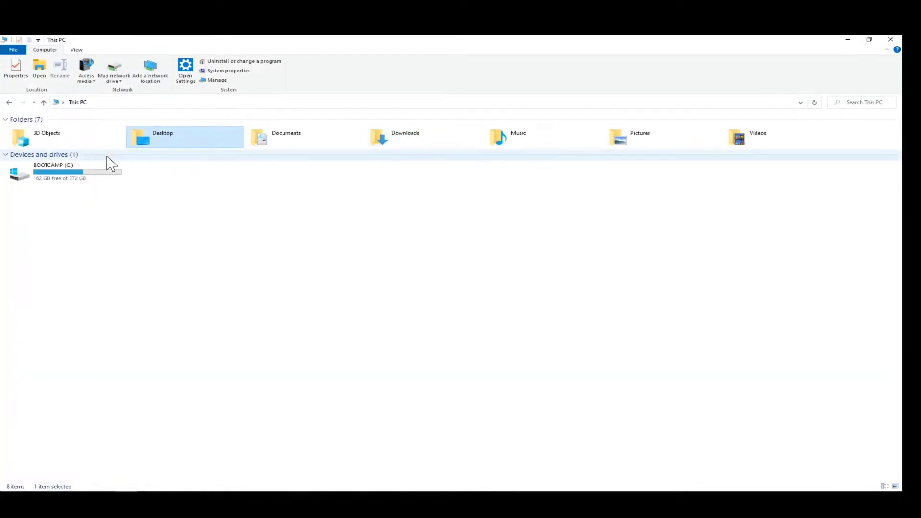
{"action": "double_click", "coordinate": [113, 181]}
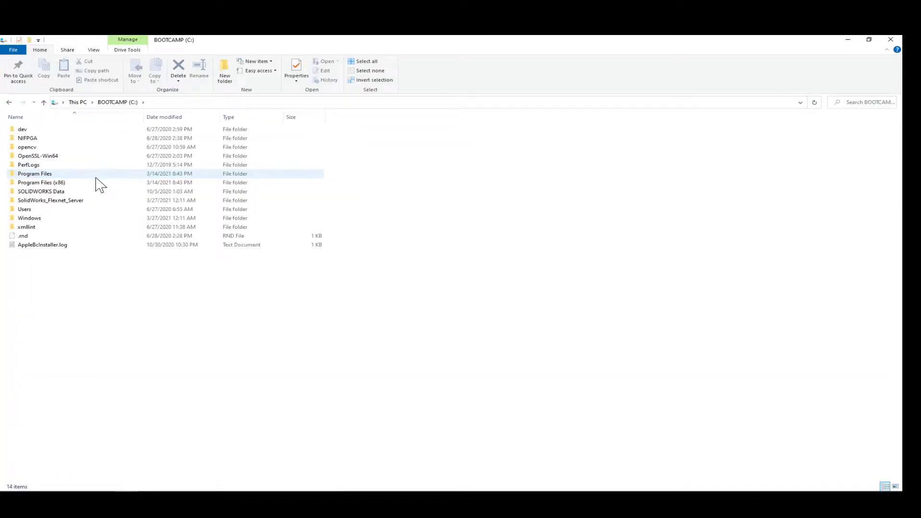
{"action": "double_click", "coordinate": [48, 209]}
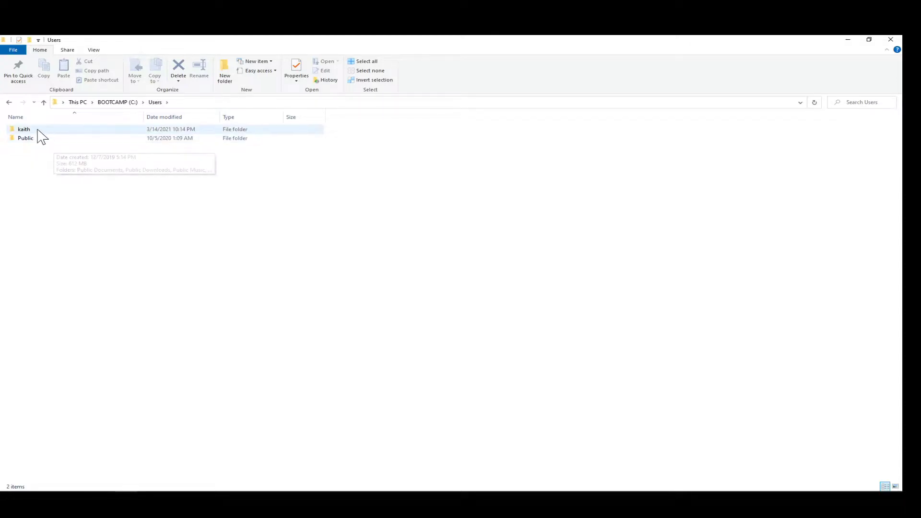
{"action": "double_click", "coordinate": [36, 130]}
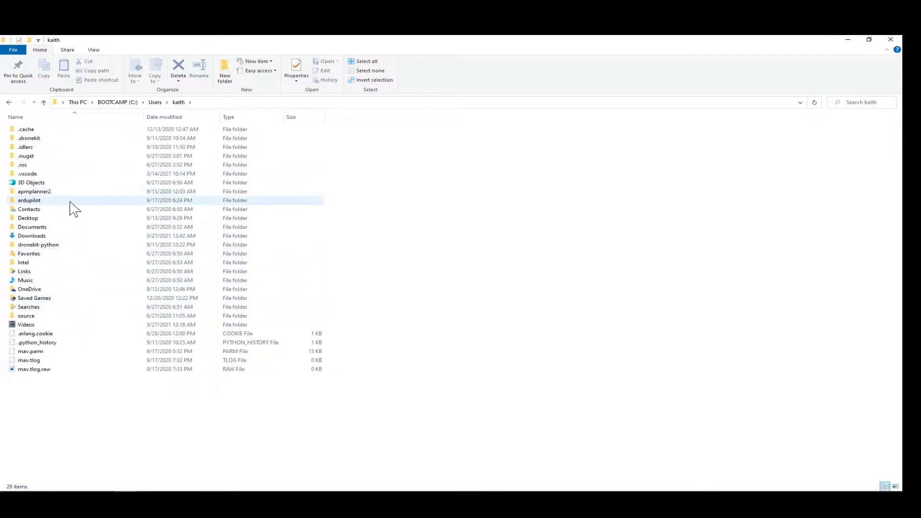
{"action": "left_click", "coordinate": [155, 102]}
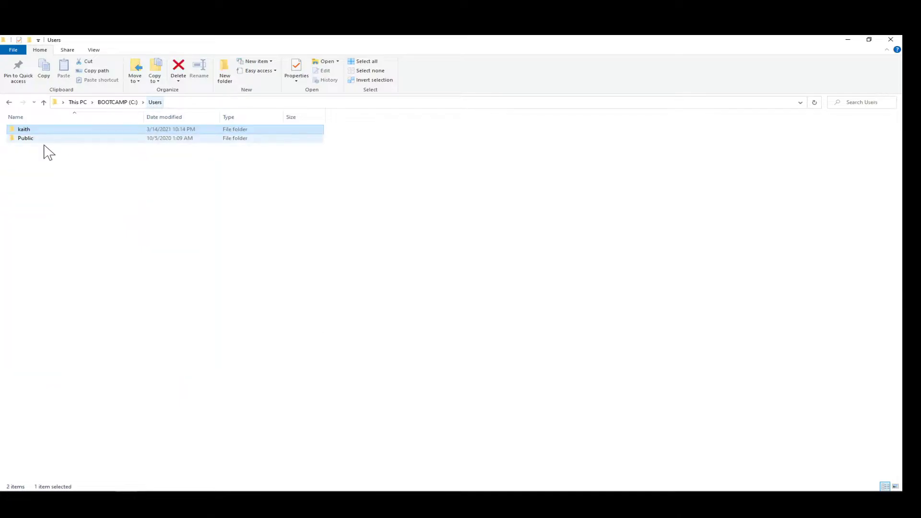
{"action": "double_click", "coordinate": [43, 138]}
{"action": "left_click", "coordinate": [155, 102]}
{"action": "left_click", "coordinate": [60, 130]}
{"action": "double_click", "coordinate": [61, 131]}
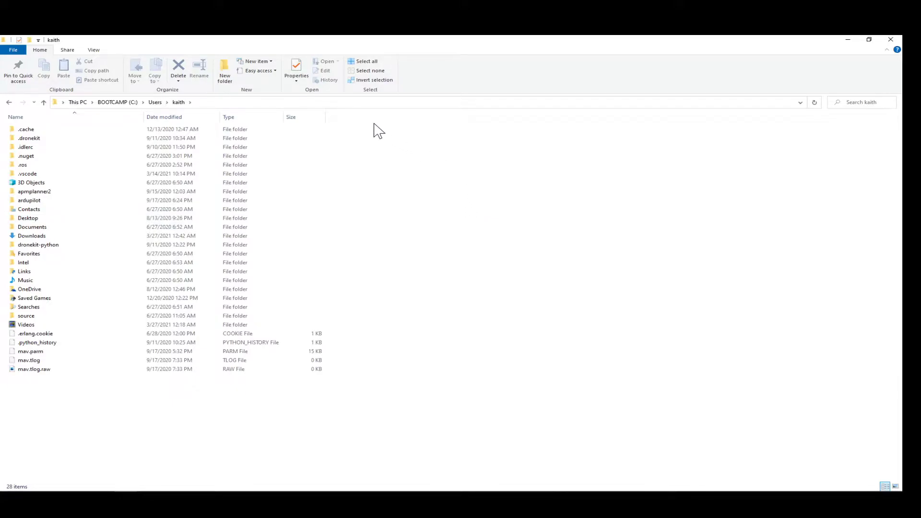
{"action": "right_click", "coordinate": [324, 394]}
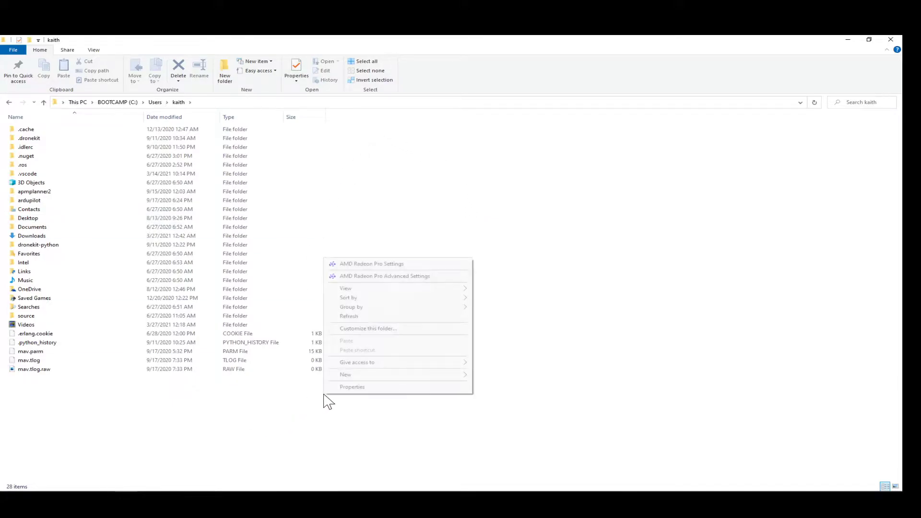
{"action": "left_click", "coordinate": [283, 401]}
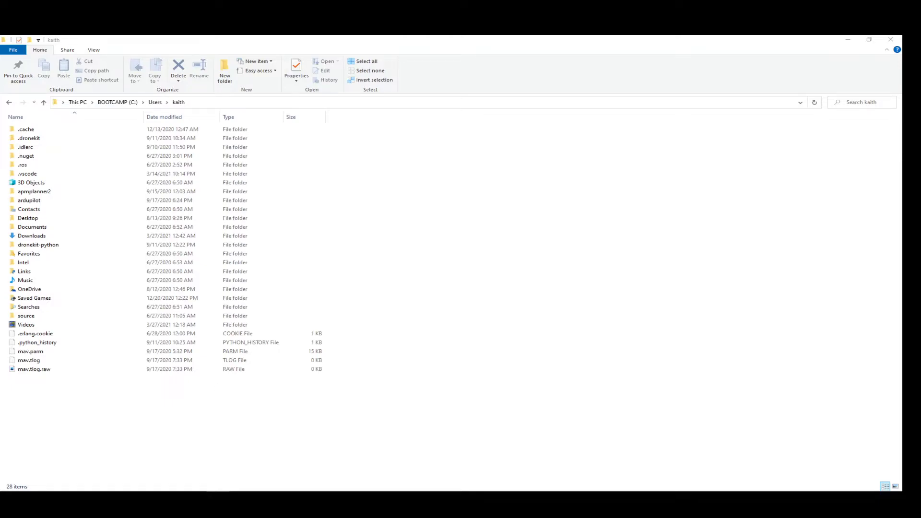
Set the folder options to show hidden files, folders, and drives, and apply the change.
{"action": "left_click", "coordinate": [101, 49]}
{"action": "left_click", "coordinate": [94, 50]}
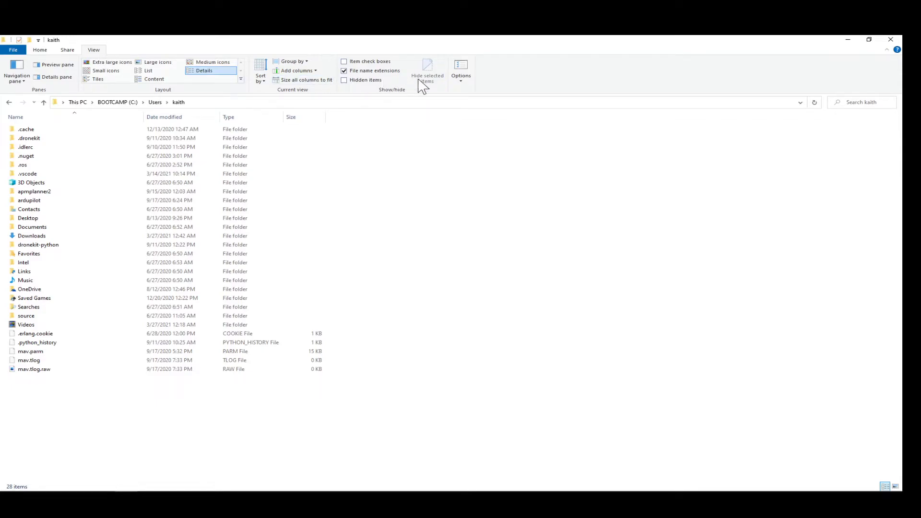
{"action": "left_click", "coordinate": [460, 81]}
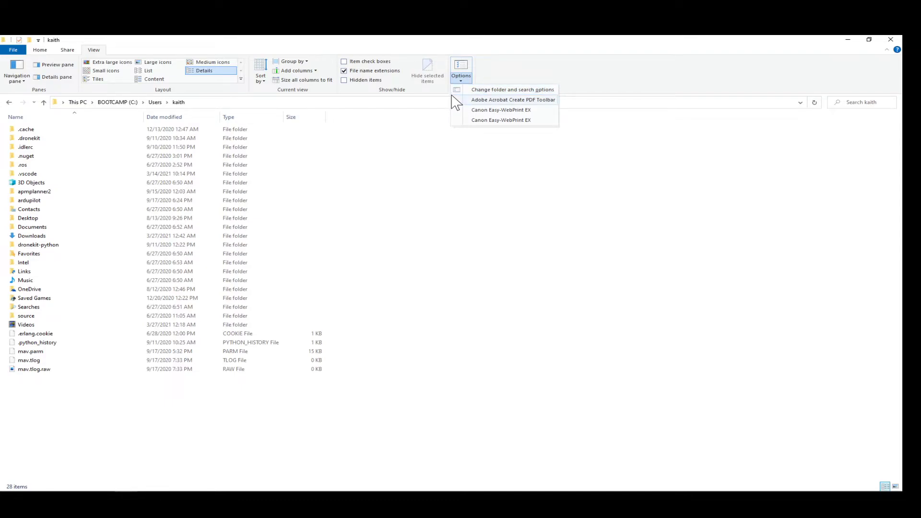
{"action": "left_click", "coordinate": [470, 91]}
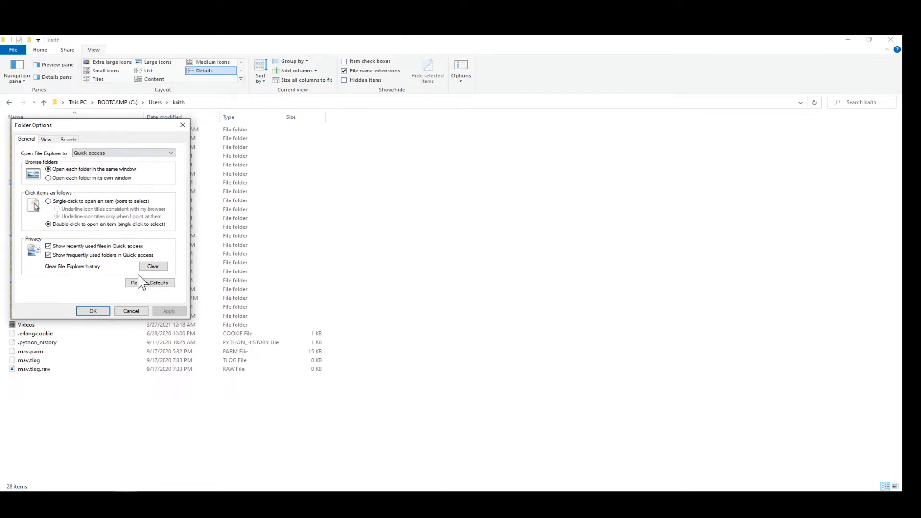
{"action": "left_click", "coordinate": [48, 140]}
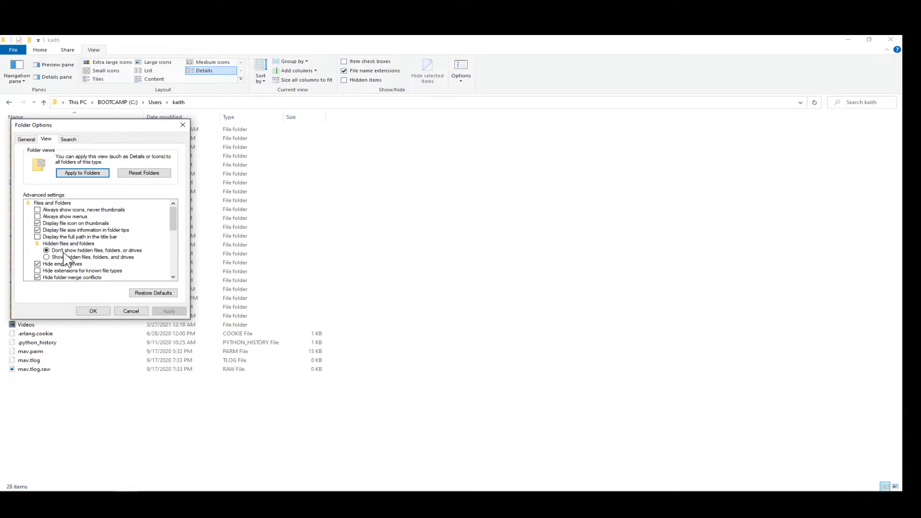
{"action": "scroll", "coordinate": [58, 249], "scroll_direction": "down", "scroll_amount": 2}
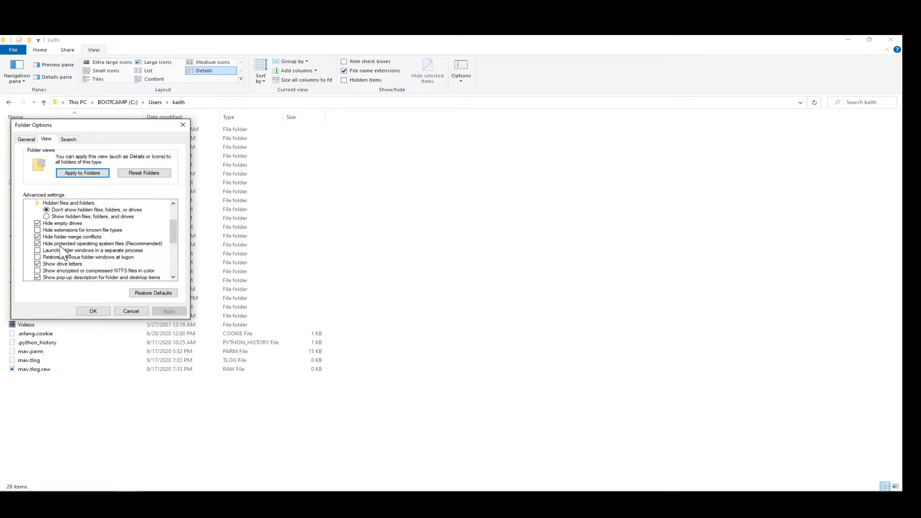
{"action": "scroll", "coordinate": [59, 247], "scroll_direction": "up", "scroll_amount": 1}
{"action": "left_click", "coordinate": [47, 237]}
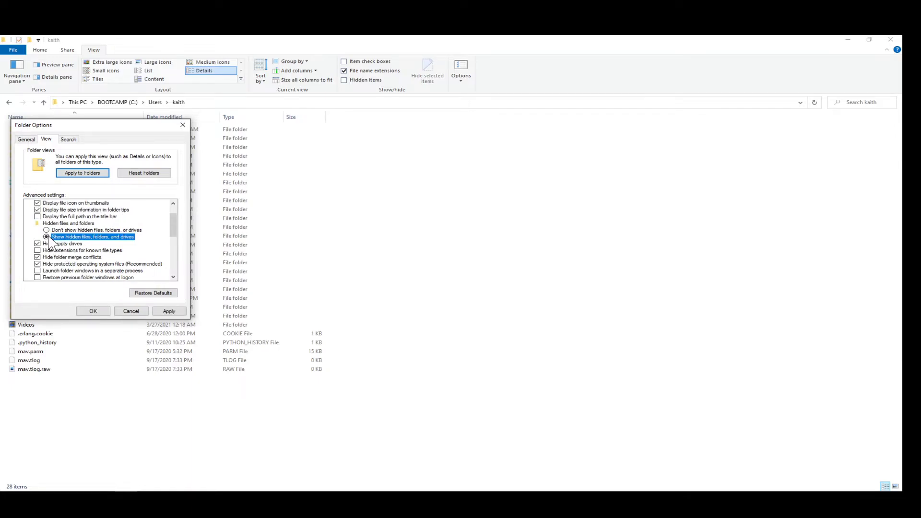
{"action": "left_click", "coordinate": [169, 311]}
{"action": "left_click", "coordinate": [93, 311]}
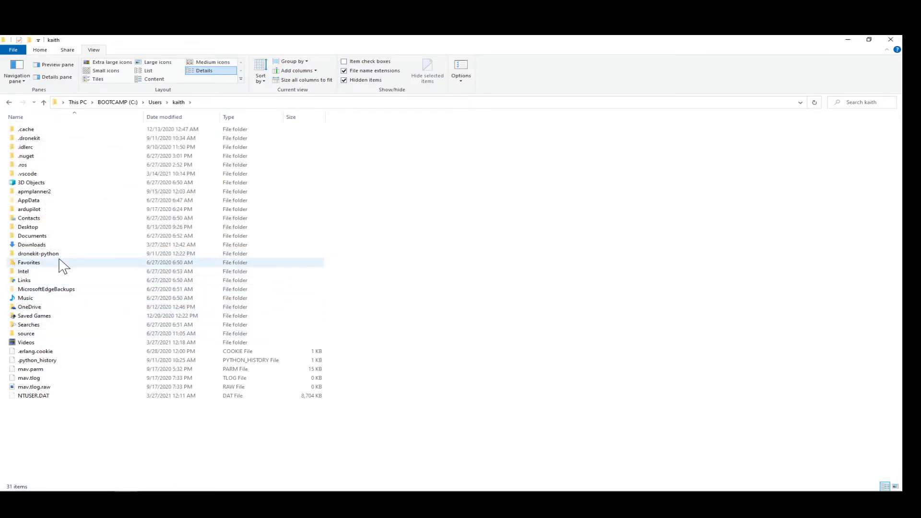
Browse through AppData, Local and Packages to the Ubuntu 18.04 package's LocalState folder and open rootfs.
{"action": "double_click", "coordinate": [58, 199]}
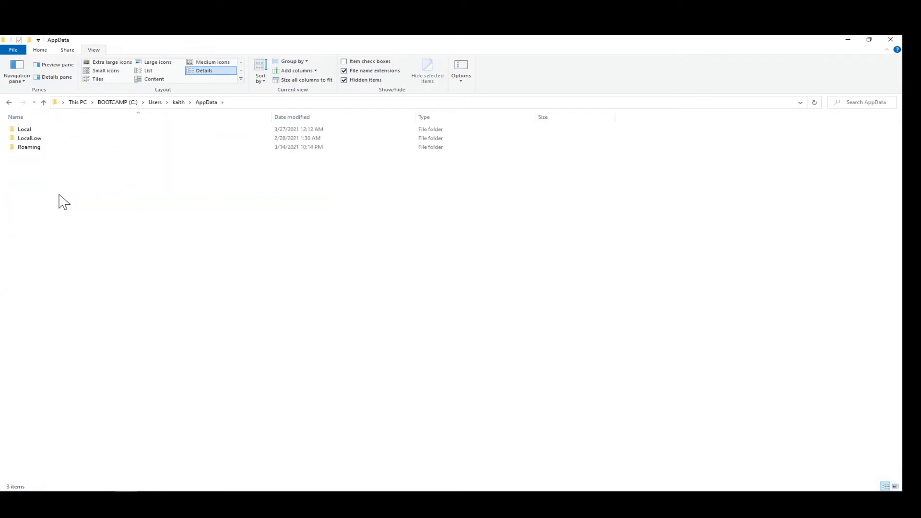
{"action": "double_click", "coordinate": [62, 130]}
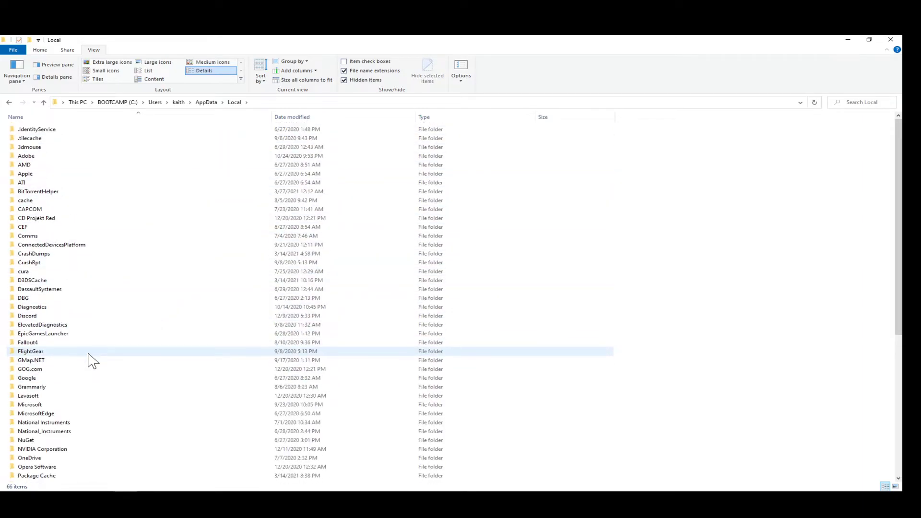
{"action": "scroll", "coordinate": [77, 294], "scroll_direction": "down", "scroll_amount": 3}
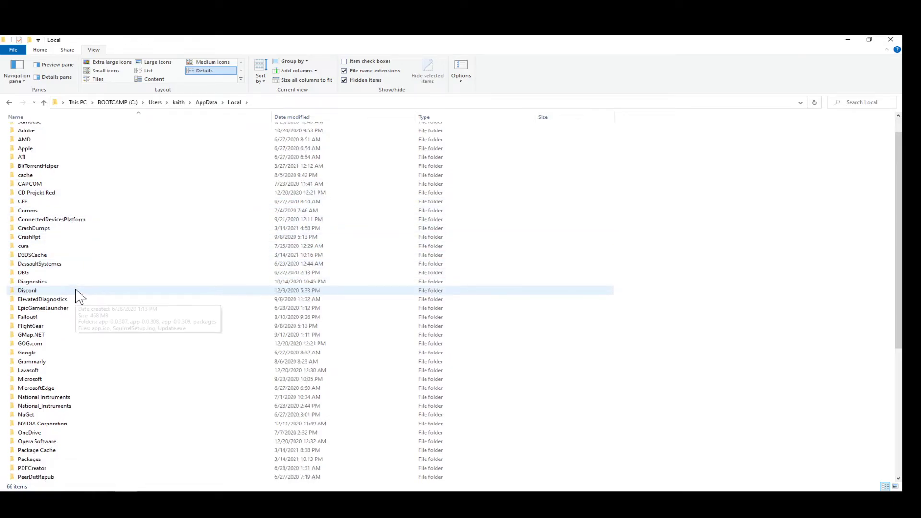
{"action": "double_click", "coordinate": [33, 407]}
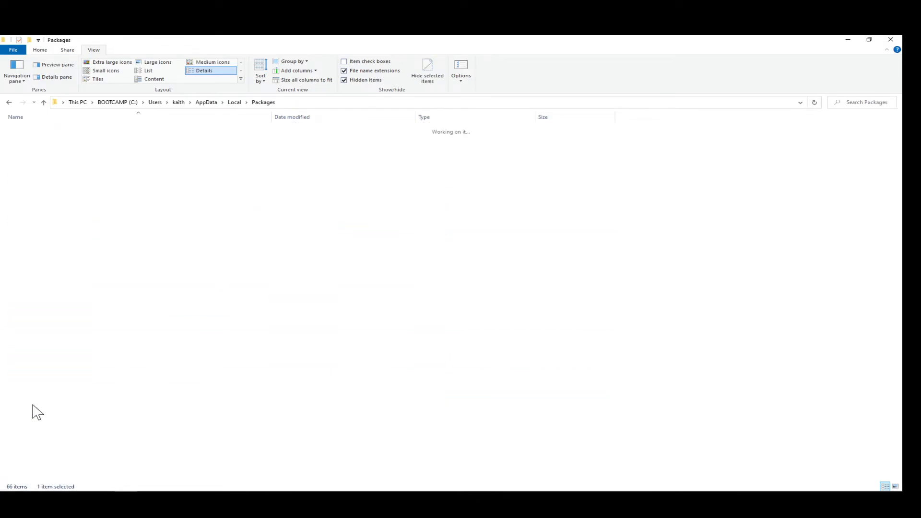
{"action": "double_click", "coordinate": [64, 174]}
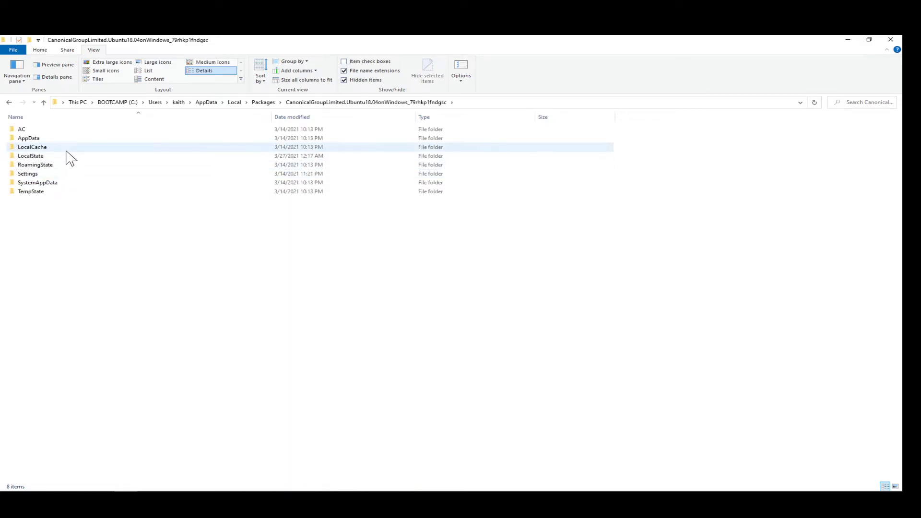
{"action": "double_click", "coordinate": [64, 156]}
{"action": "double_click", "coordinate": [72, 130]}
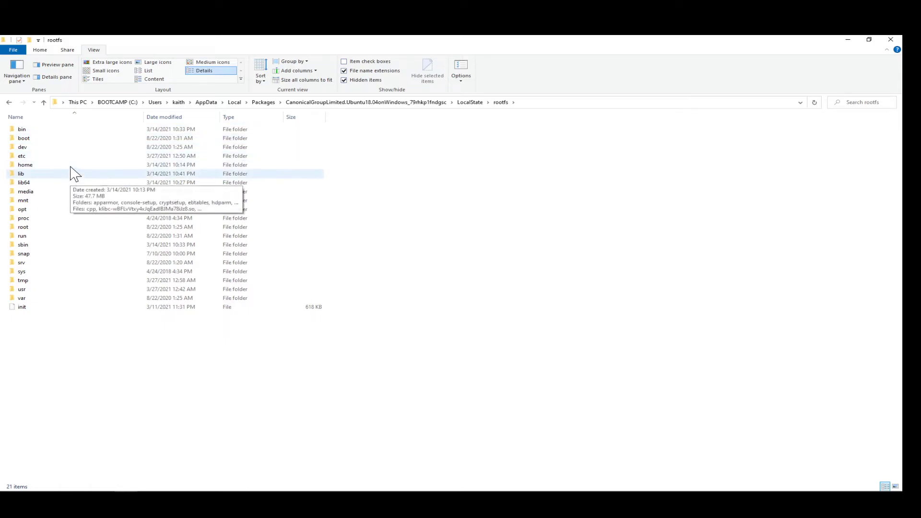
From rootfs, open the Linux user's home folder and go to the CubeBlack folder inside ardupilot's build directory.
{"action": "double_click", "coordinate": [72, 165]}
{"action": "double_click", "coordinate": [73, 131]}
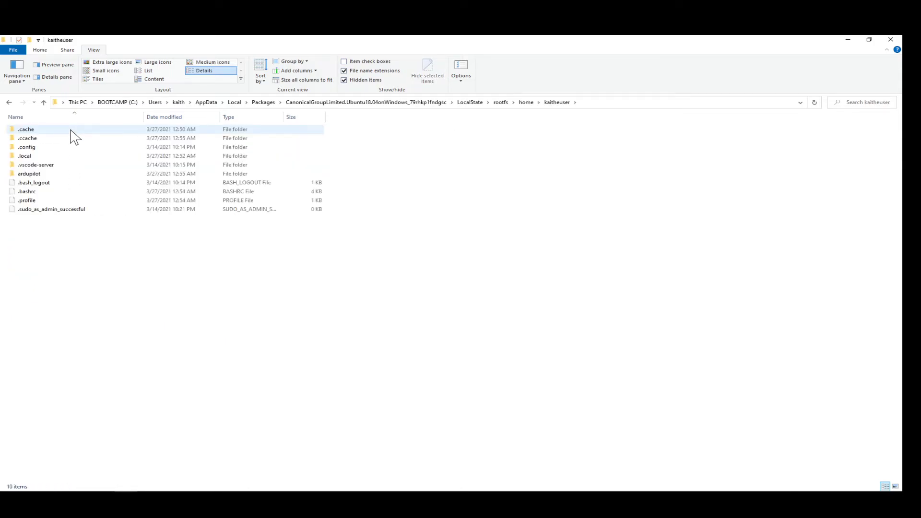
{"action": "double_click", "coordinate": [64, 174]}
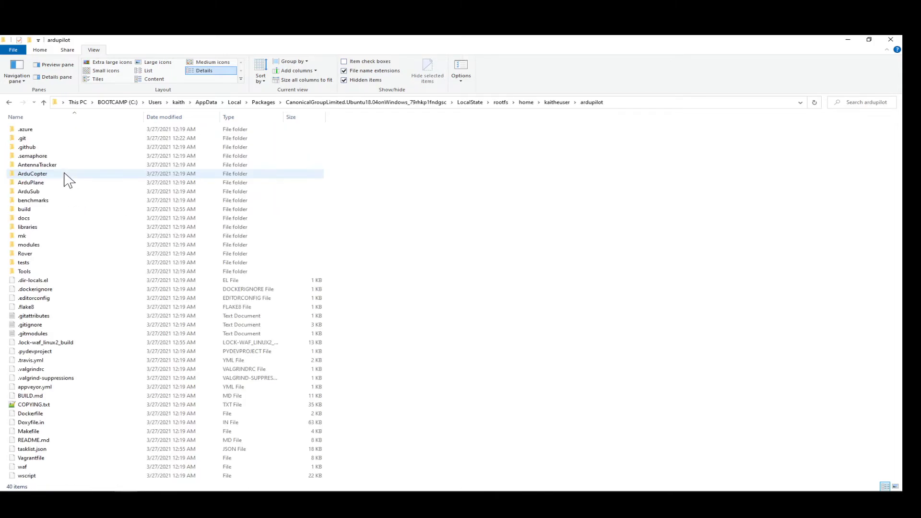
{"action": "double_click", "coordinate": [65, 209]}
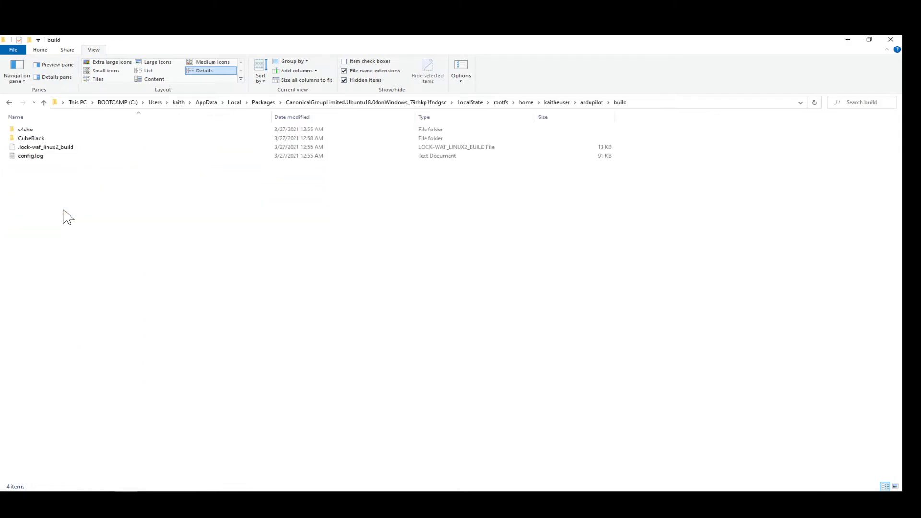
{"action": "double_click", "coordinate": [31, 138]}
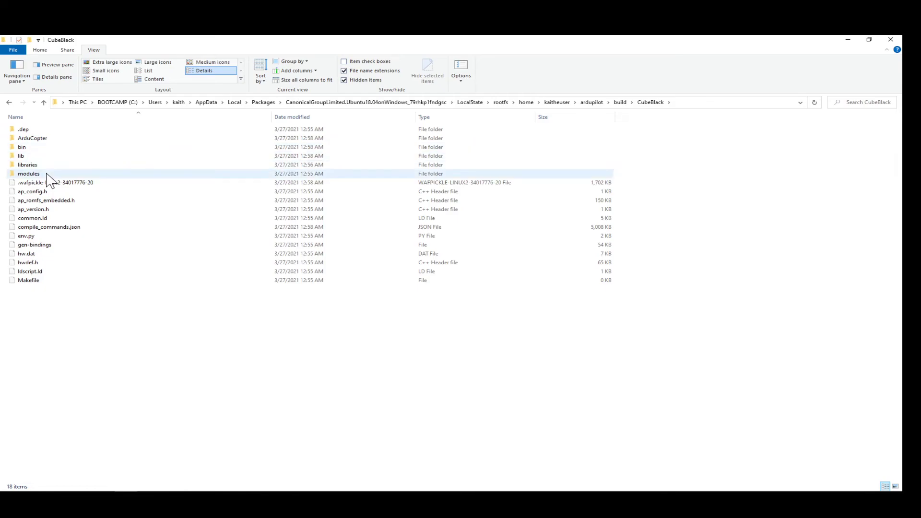
Open the bin folder of the CubeBlack build and select the arducopter.apj firmware file.
{"action": "double_click", "coordinate": [48, 156]}
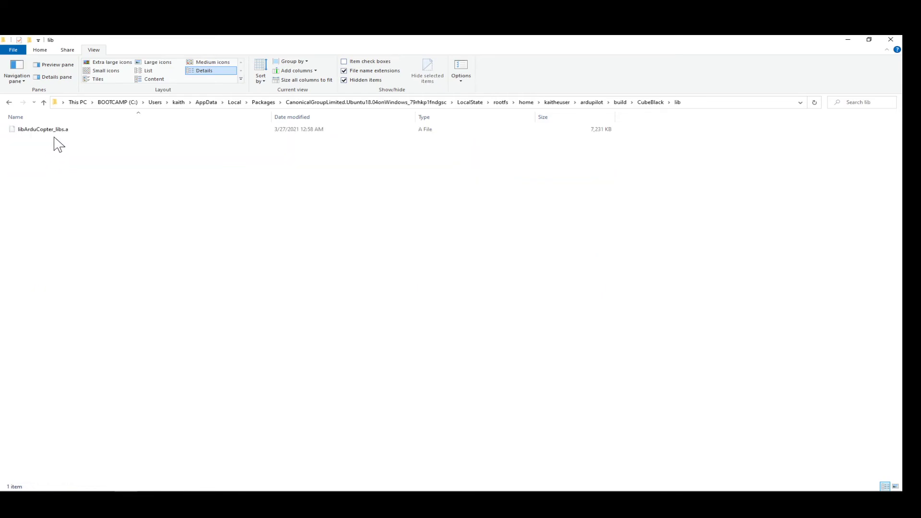
{"action": "left_click", "coordinate": [645, 103]}
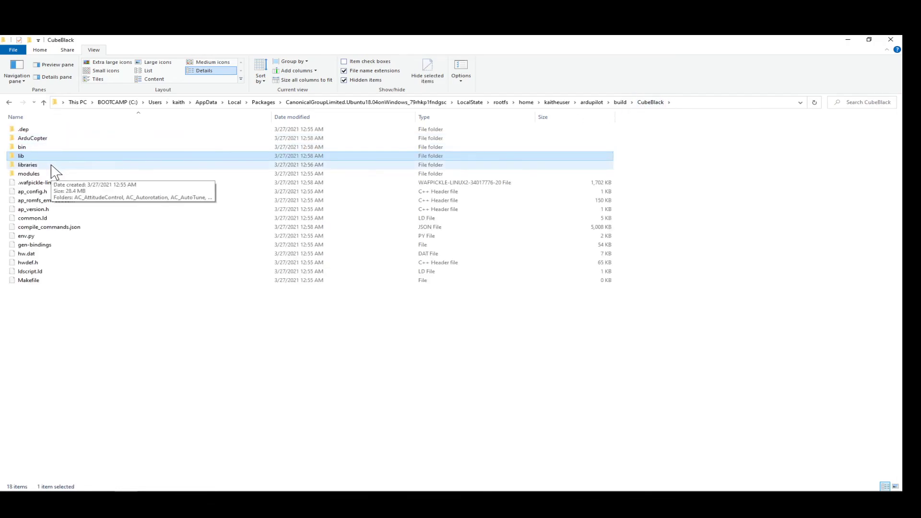
{"action": "double_click", "coordinate": [46, 148]}
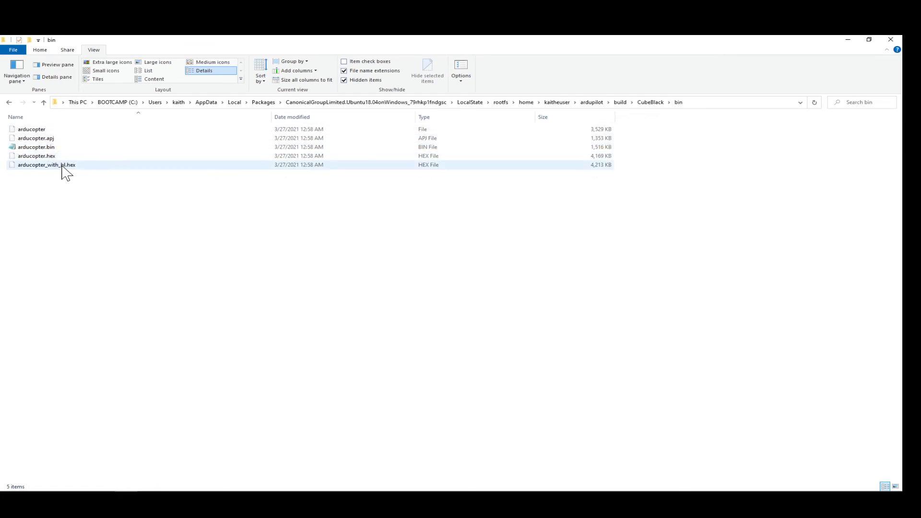
{"action": "left_click", "coordinate": [42, 140]}
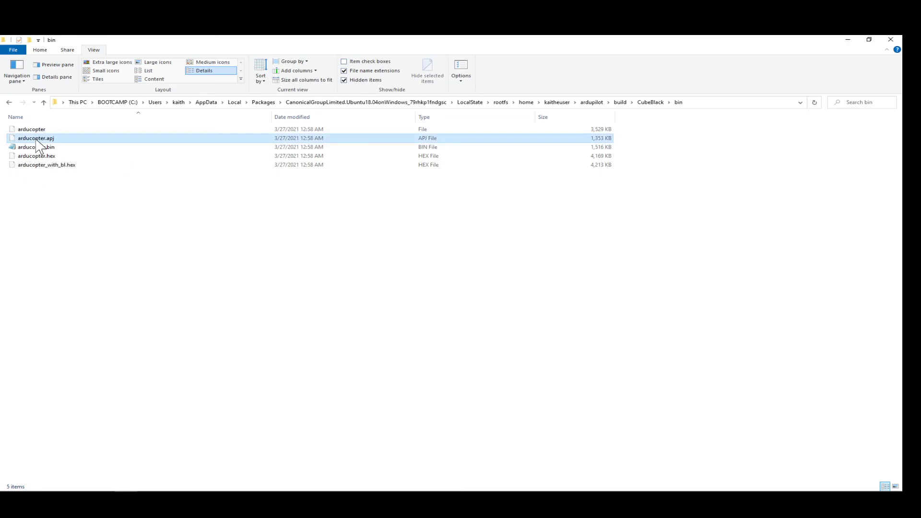